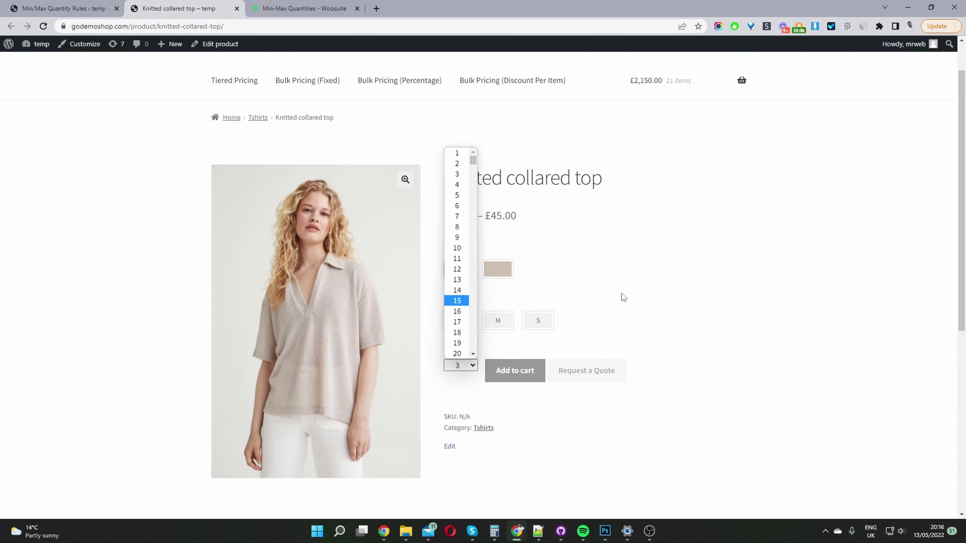
Browse the full list of quantities offered for the Knitted collared top on its store page
scroll(453, 293, "down", 1)
scroll(452, 293, "down", 20)
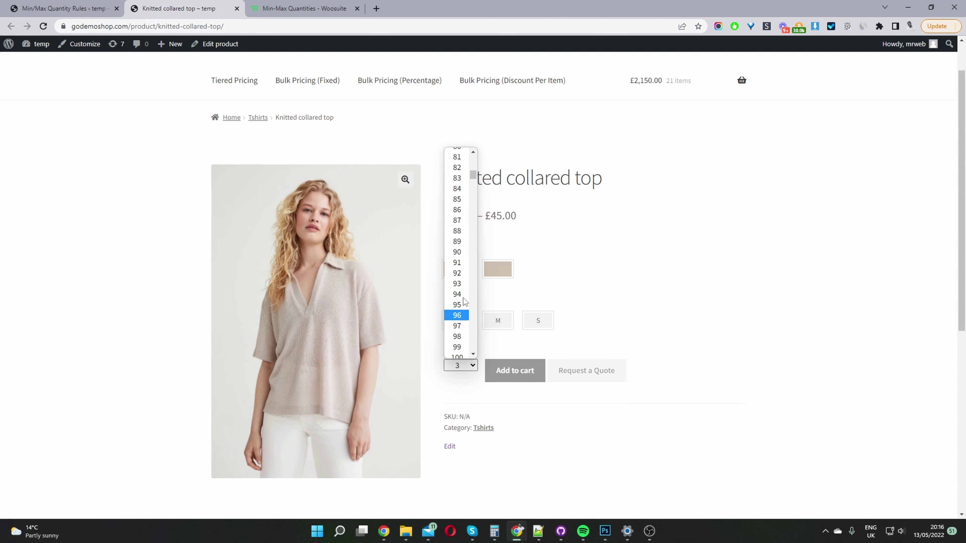
scroll(458, 304, "up", 20)
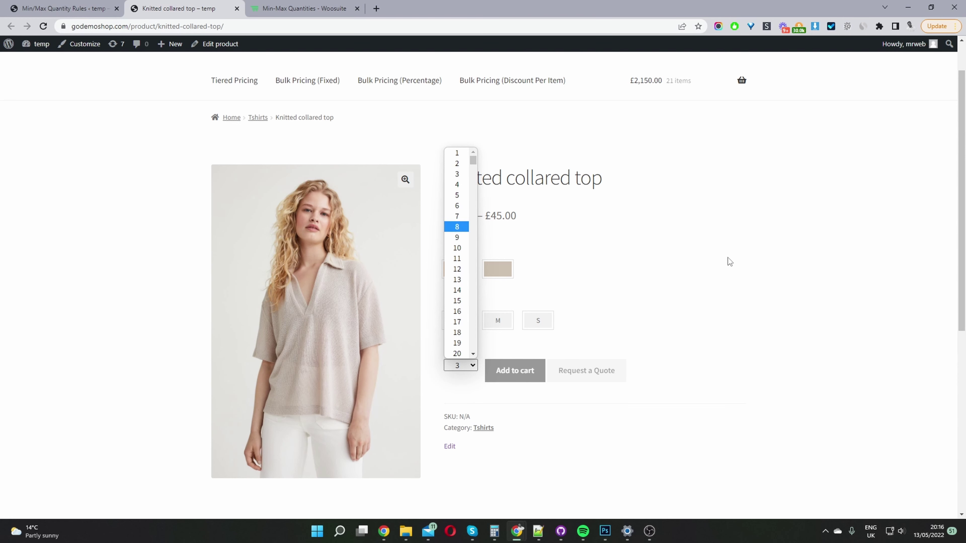
left_click(740, 260)
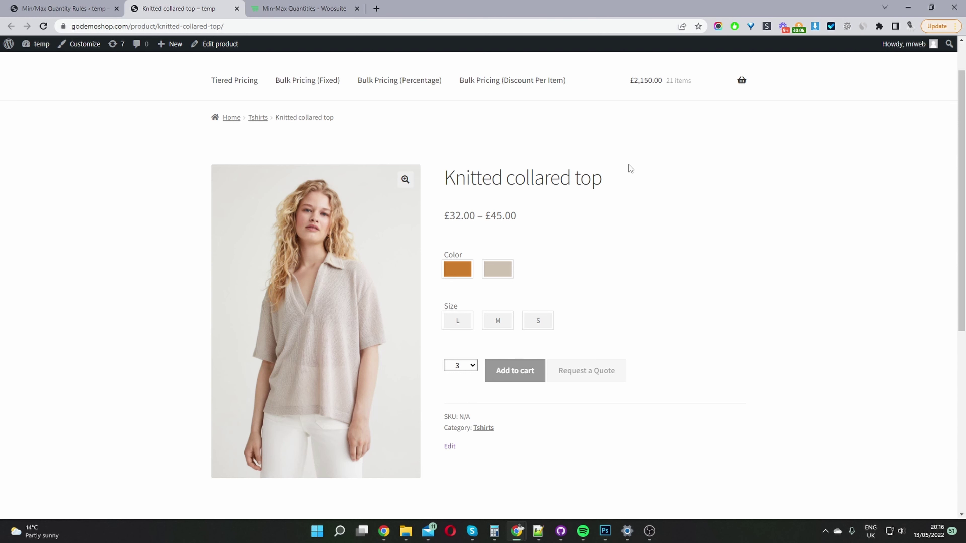
Open Woosuite's Min/Max Quantity Rules settings in the WordPress admin after viewing the Min-Max Quantities plugin page
left_click(270, 6)
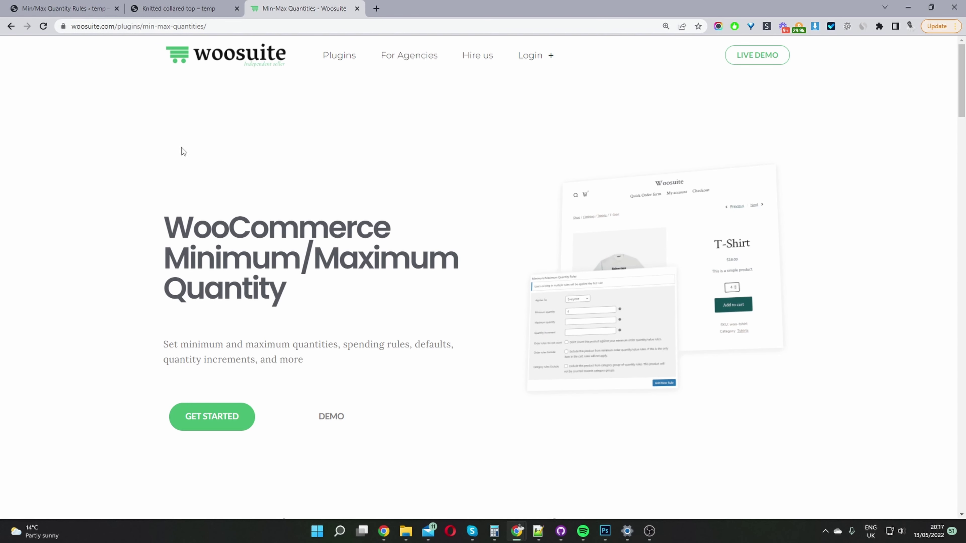
left_click(61, 8)
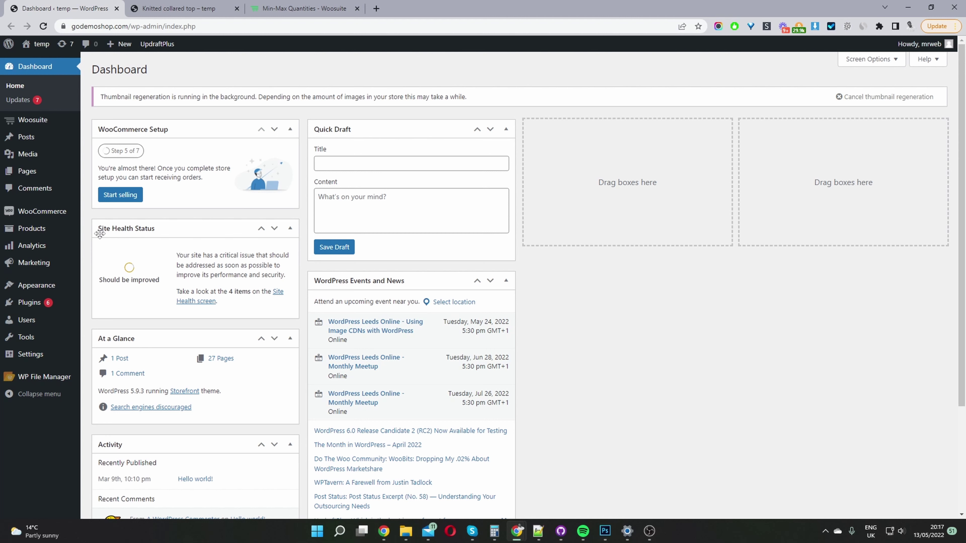
mouse_move(41, 302)
mouse_move(64, 118)
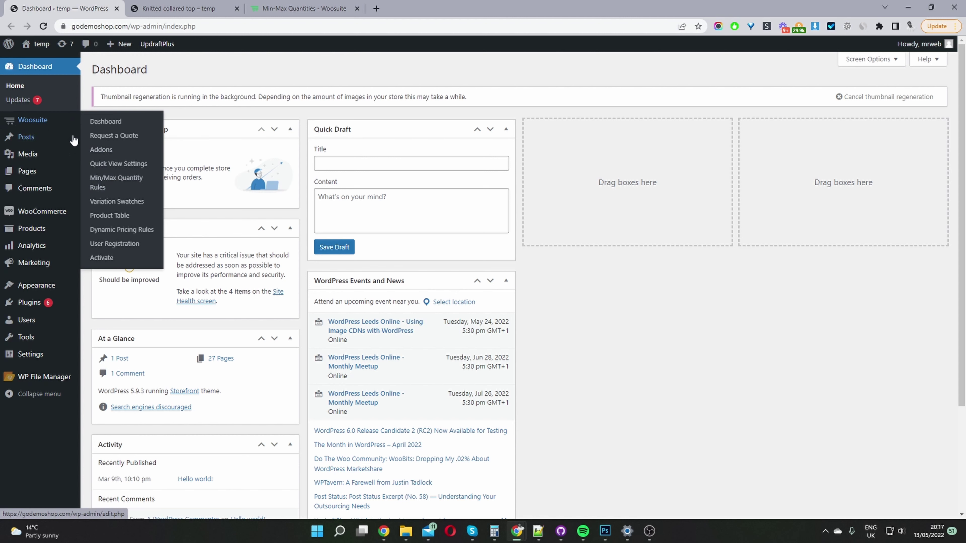
left_click(116, 186)
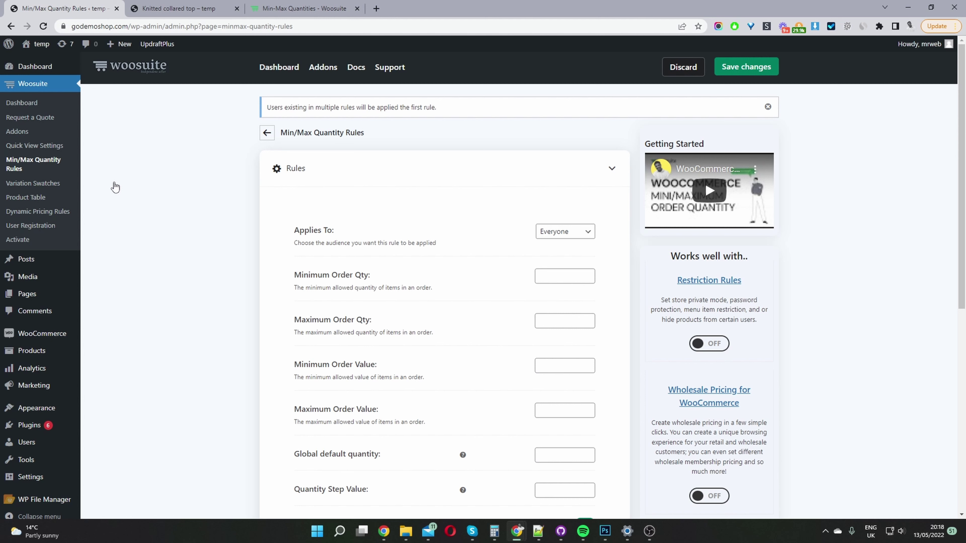
Review the audience choices under Applies To and the remaining global quantity rule settings
left_click(566, 231)
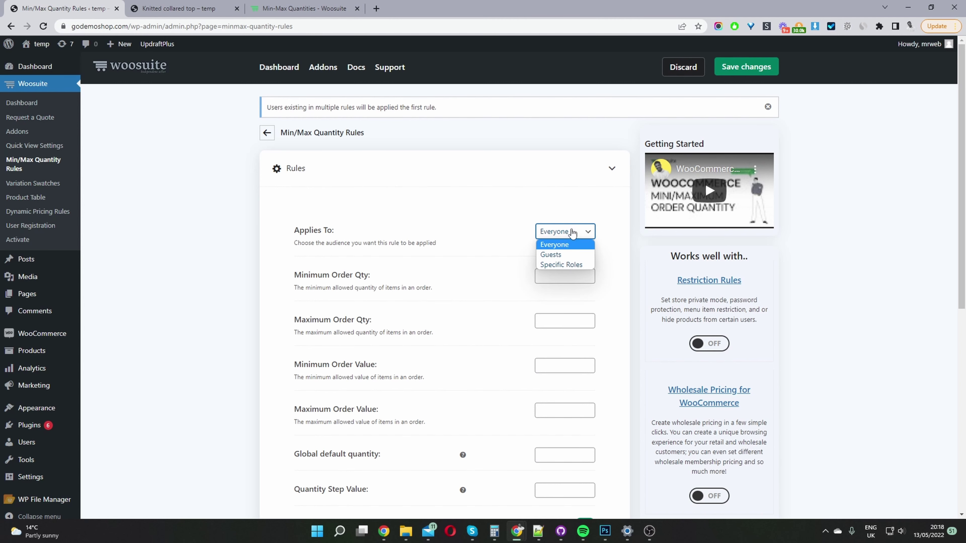
left_click(630, 232)
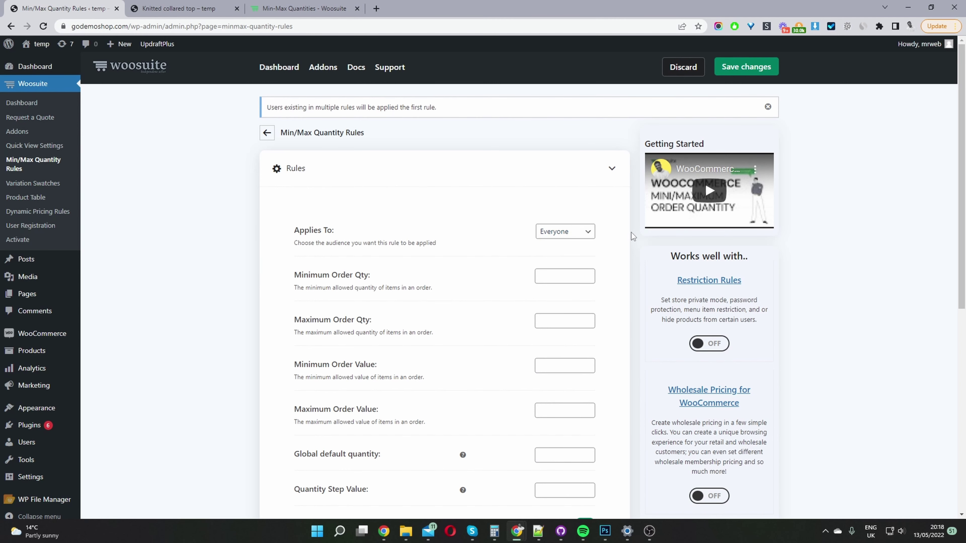
scroll(630, 232, "down", 1)
scroll(630, 233, "down", 5)
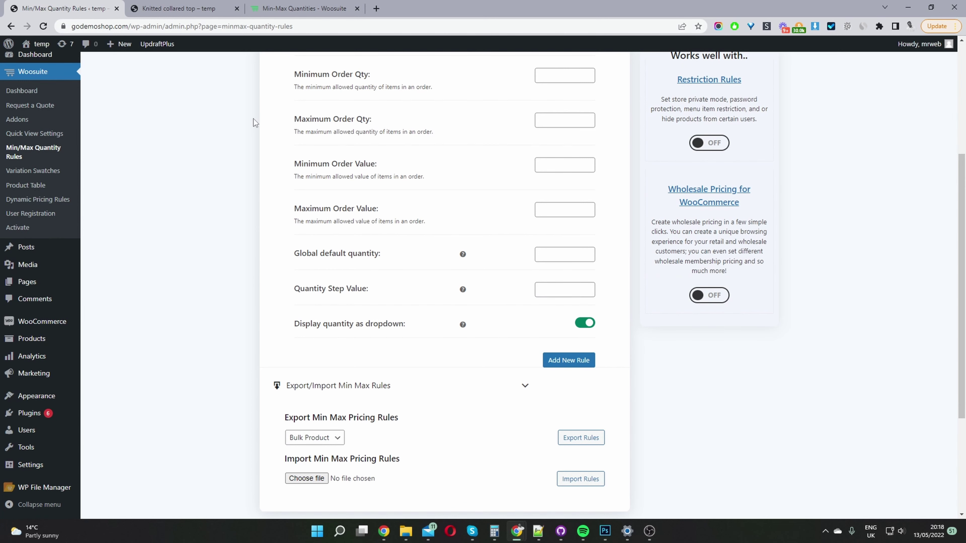
Select quantity 1 for the Knitted collared top on its store page and look through the other quantity choices
left_click(177, 7)
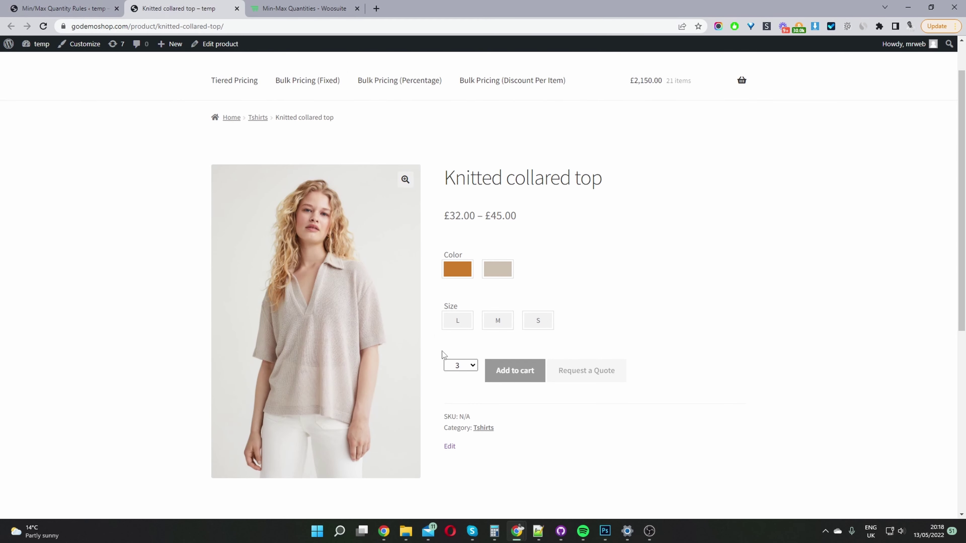
left_click(465, 371)
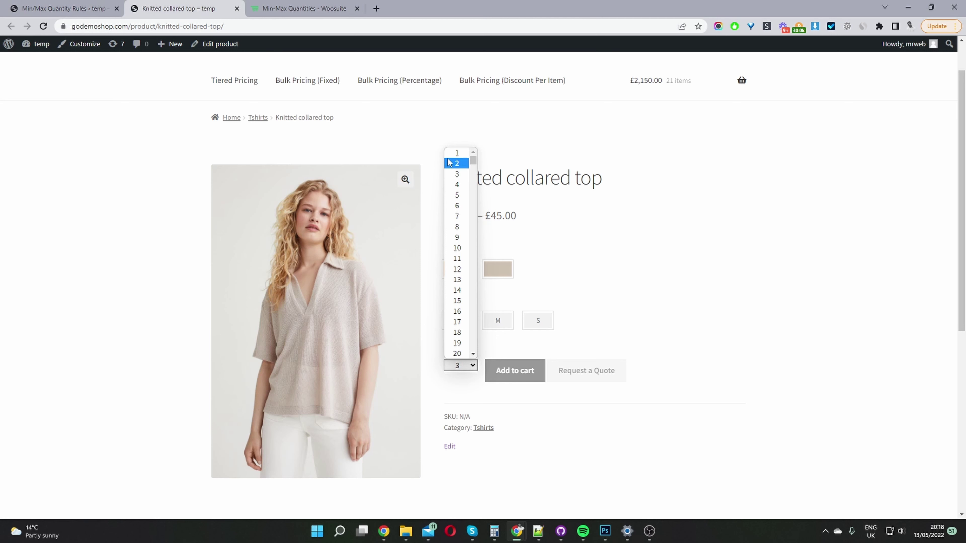
left_click(457, 153)
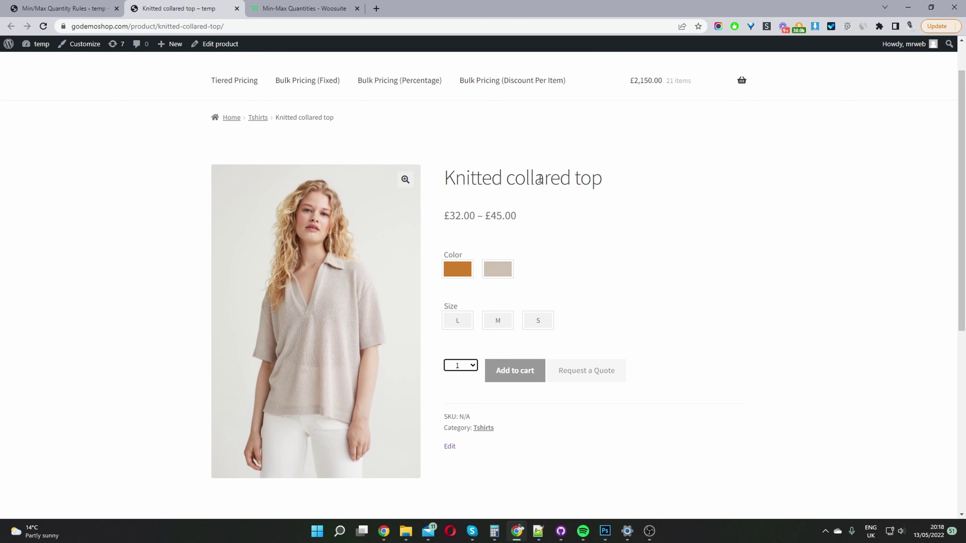
left_click(468, 366)
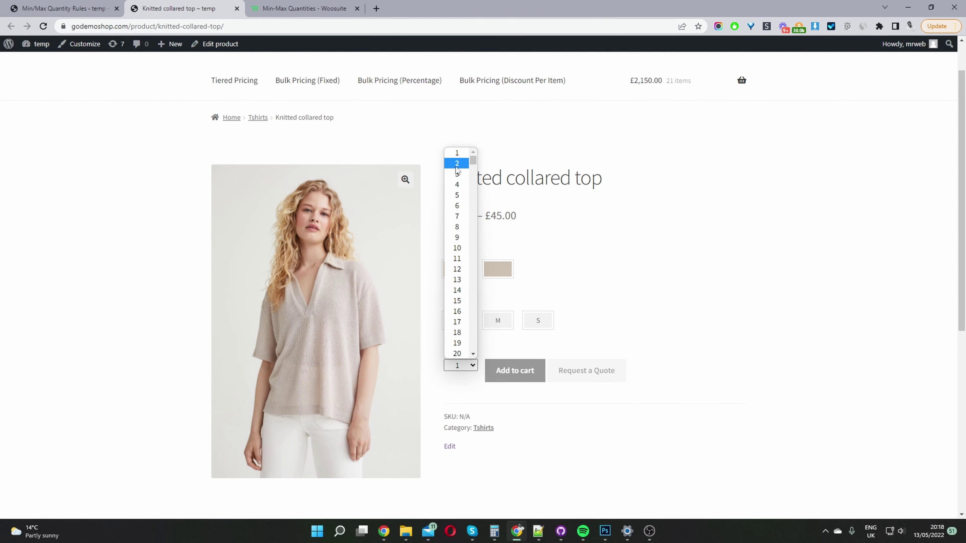
scroll(489, 285, "down", 8)
scroll(640, 244, "up", 10)
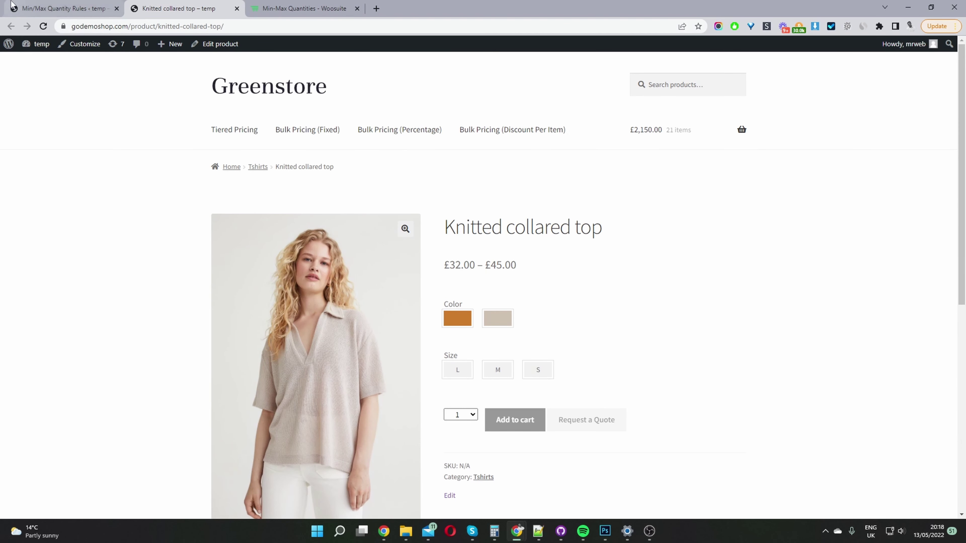
Set the global Quantity Step Value to 5 in the Min/Max Quantity Rules and save the changes
left_click(31, 8)
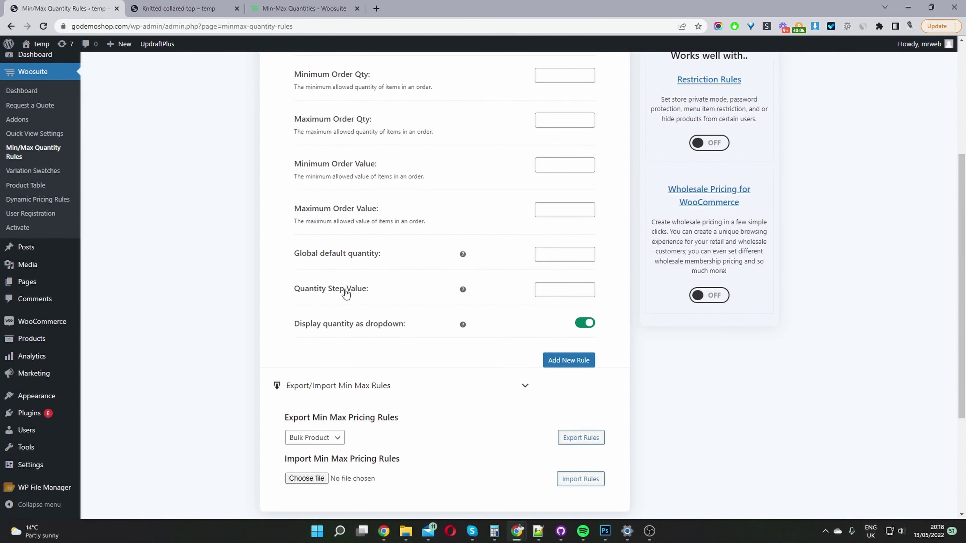
left_click(551, 290)
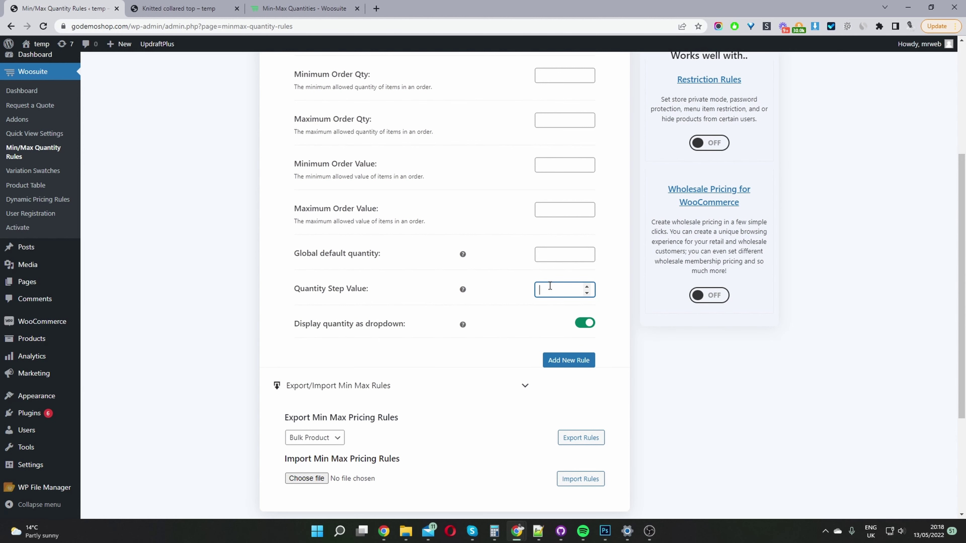
type("5")
scroll(577, 274, "up", 5)
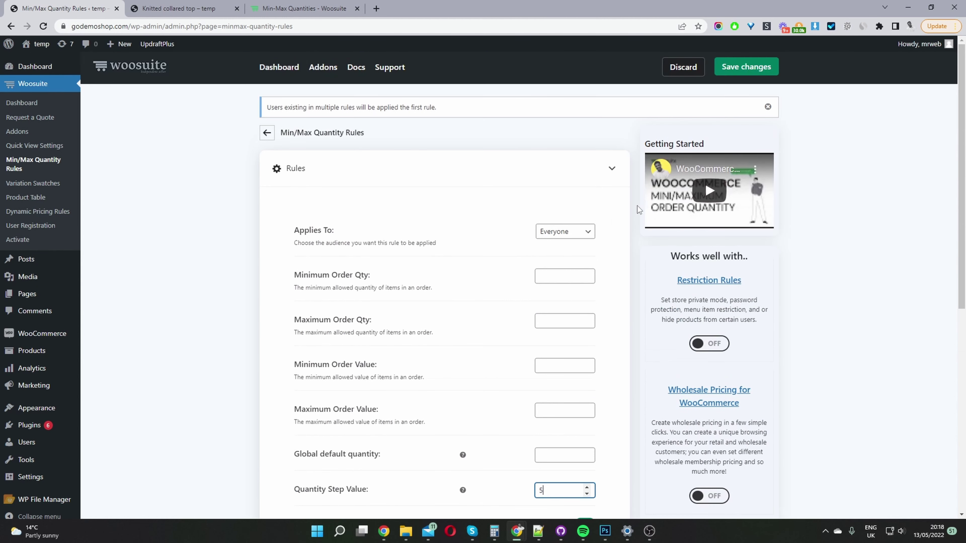
left_click(762, 71)
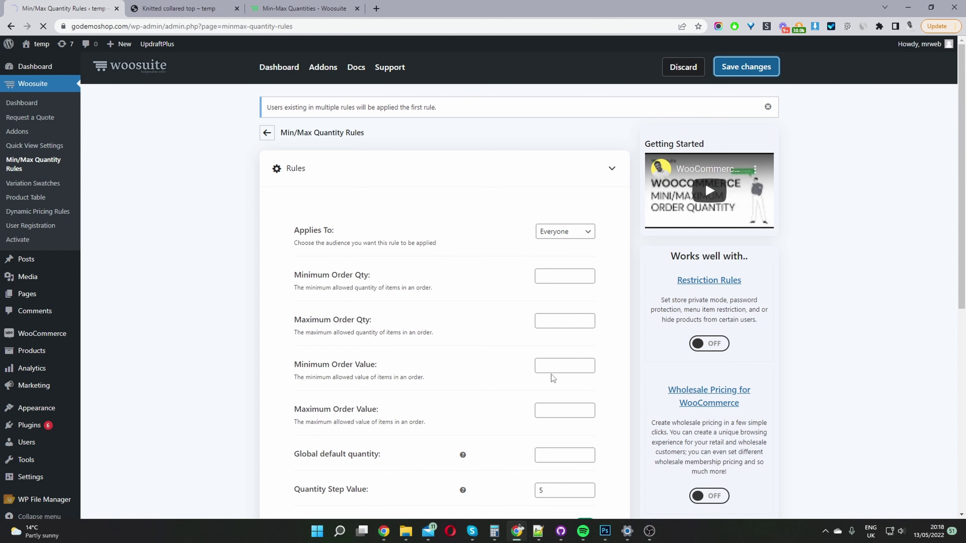
Reload the Knitted collared top's store page and check the increments in its quantity list
left_click(149, 9)
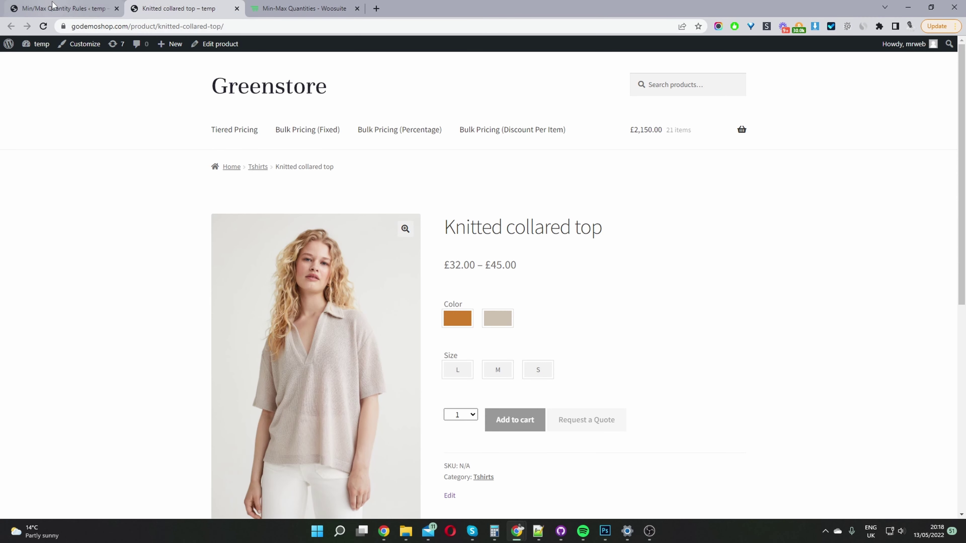
left_click(43, 26)
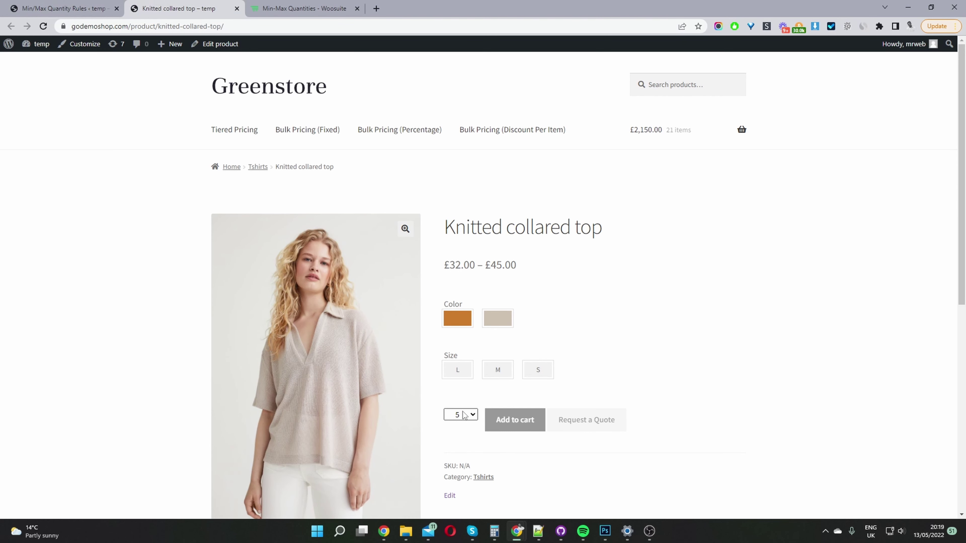
left_click(463, 415)
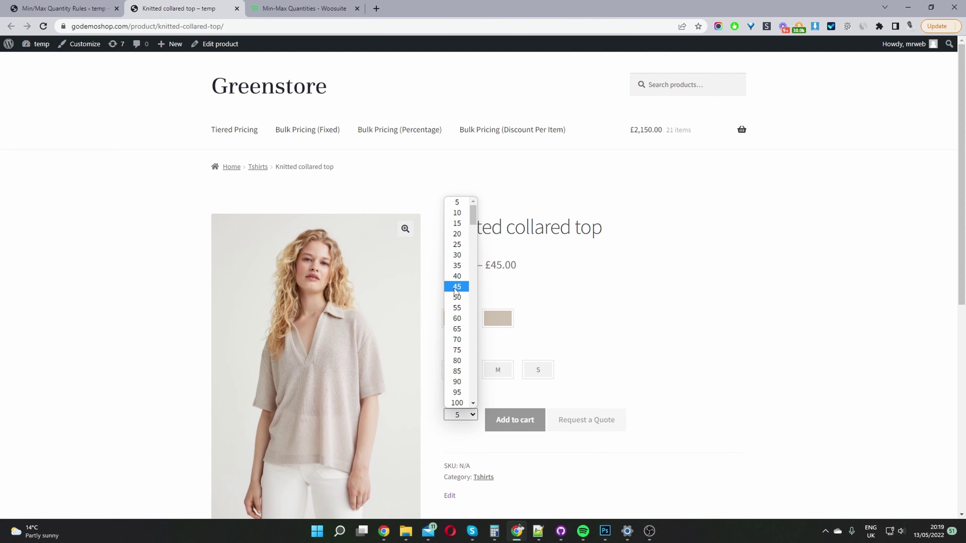
Set the global Maximum Order Qty to 40 in the Min/Max Quantity Rules and save the changes
left_click(76, 8)
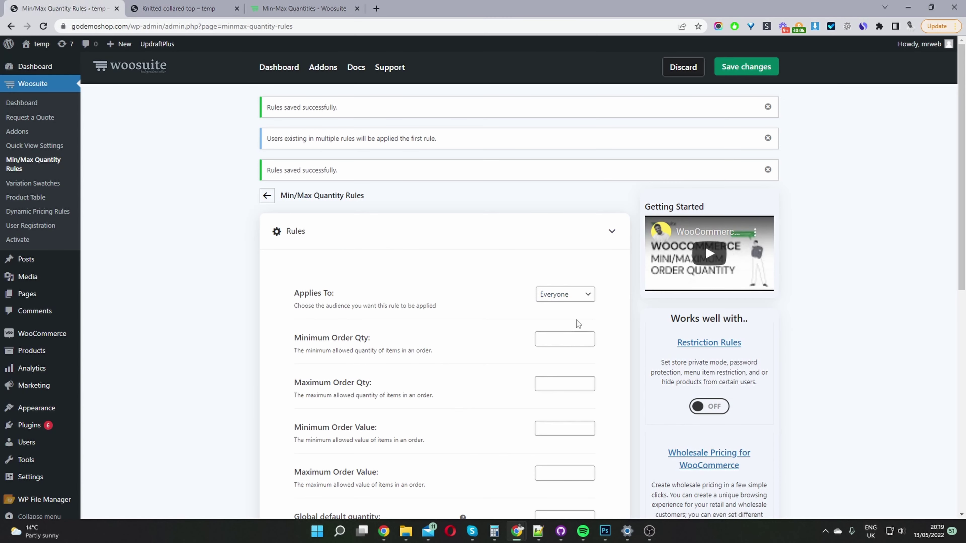
left_click(566, 378)
left_click(750, 72)
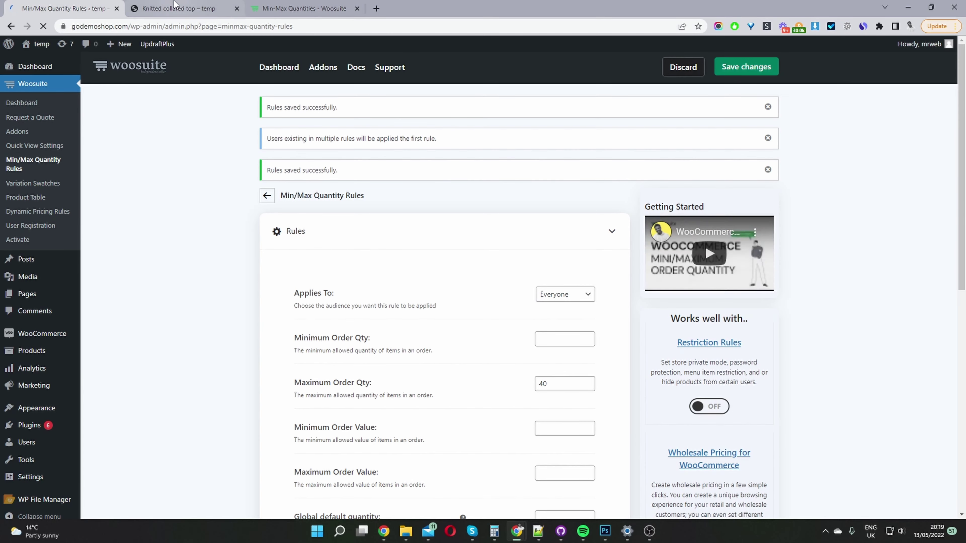
Reload the Knitted collared top's store page and check the upper limit of its quantity list
left_click(174, 5)
left_click(43, 26)
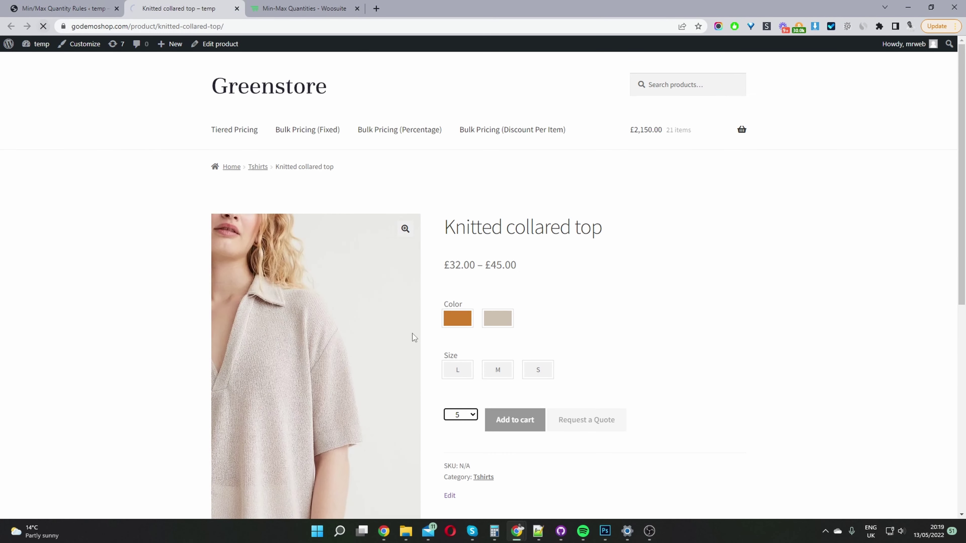
left_click(460, 414)
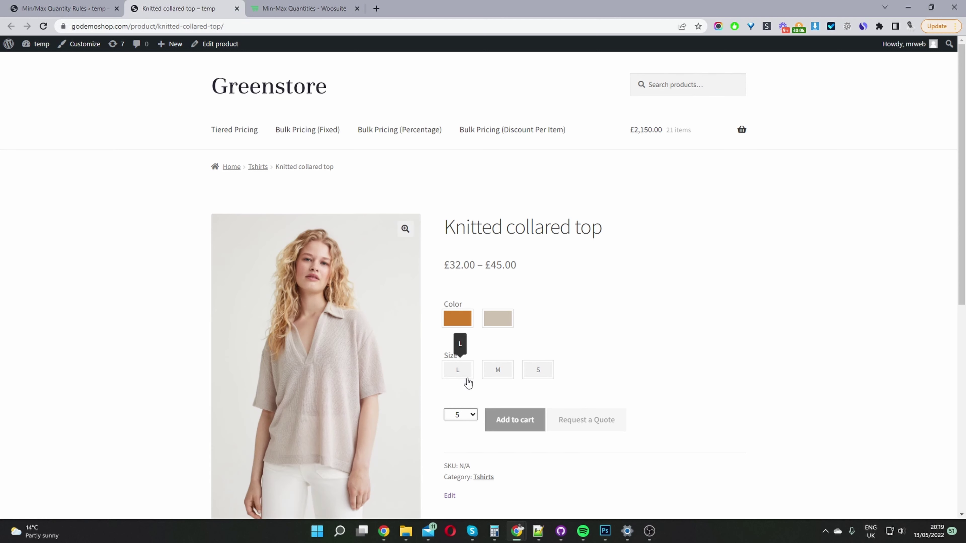
left_click(463, 415)
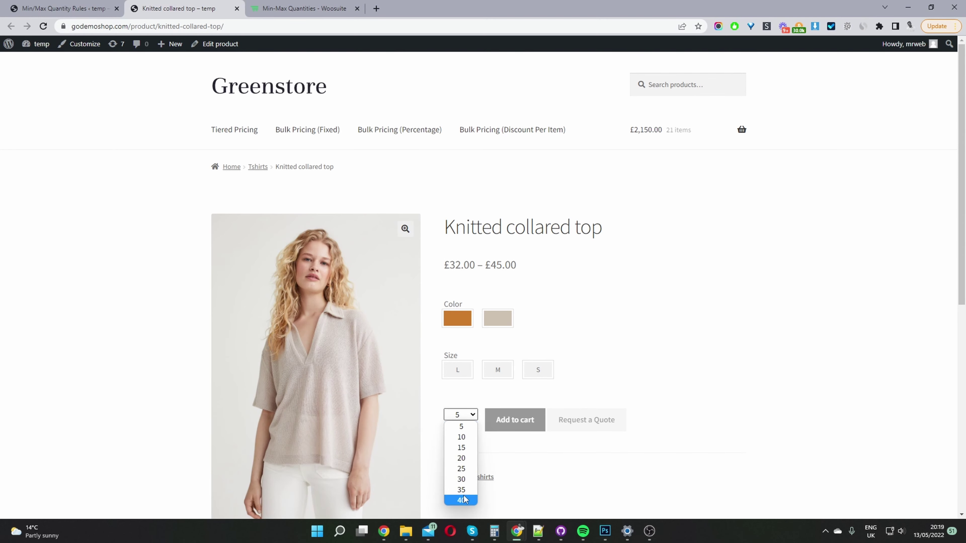
left_click(591, 271)
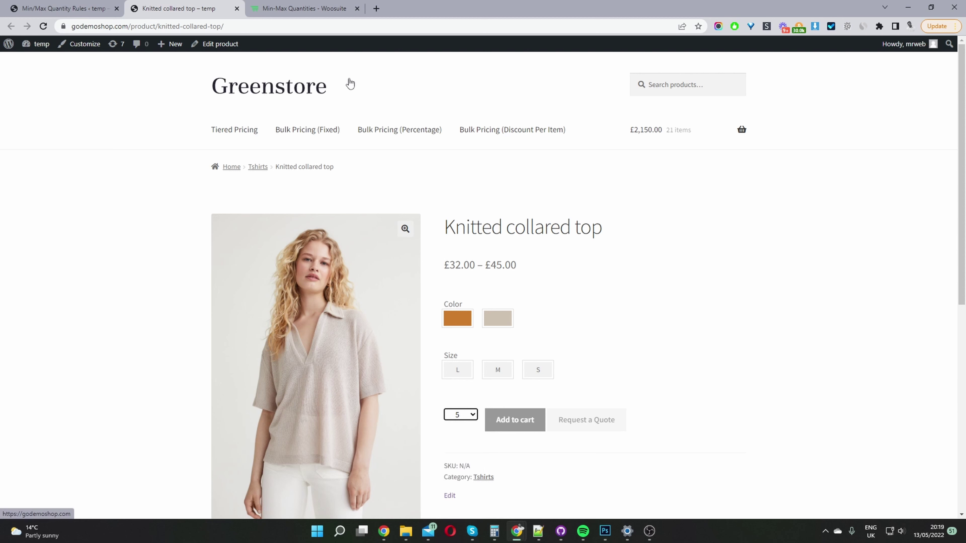
Open the Knitted collared top for editing and find the Minimum/Maximum Quantity Rules in its product data
left_click(233, 50)
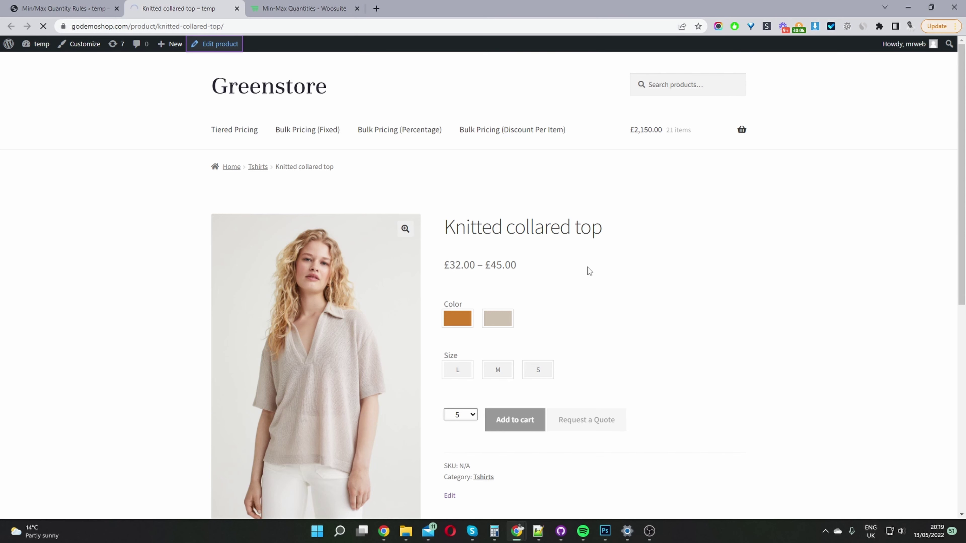
scroll(566, 310, "down", 8)
scroll(359, 266, "up", 6)
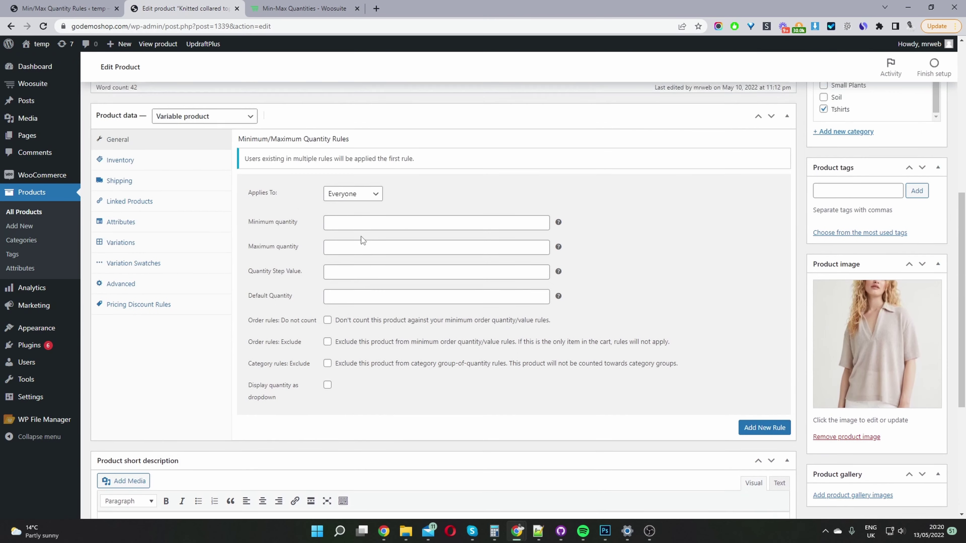
left_click_drag(250, 179, 331, 184)
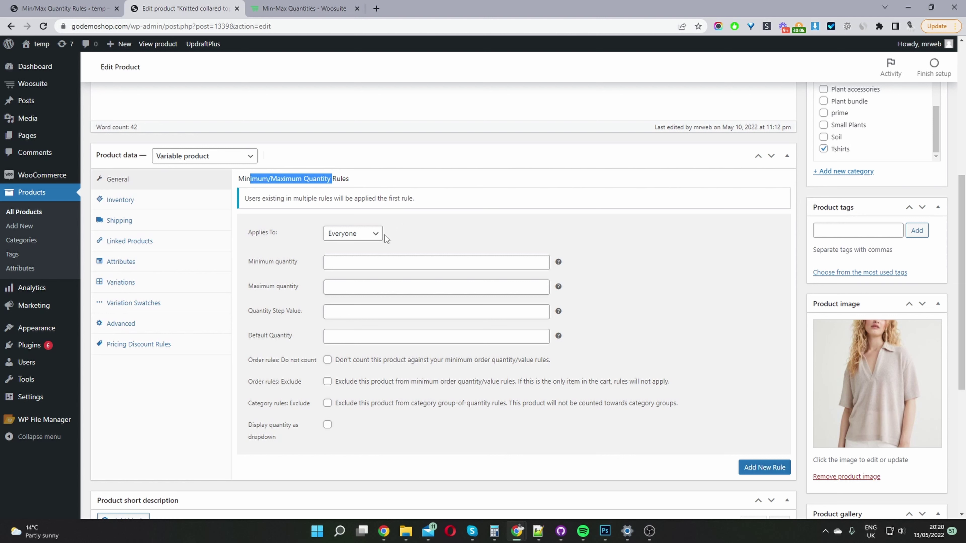
Check the product rule's Applies To choices and enable Display quantity as dropdown for this product
left_click(374, 236)
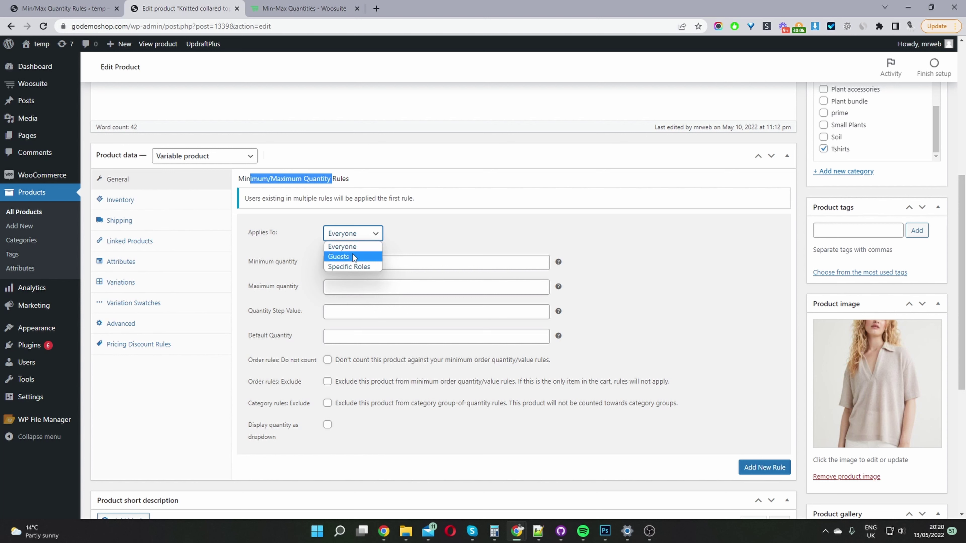
left_click(433, 245)
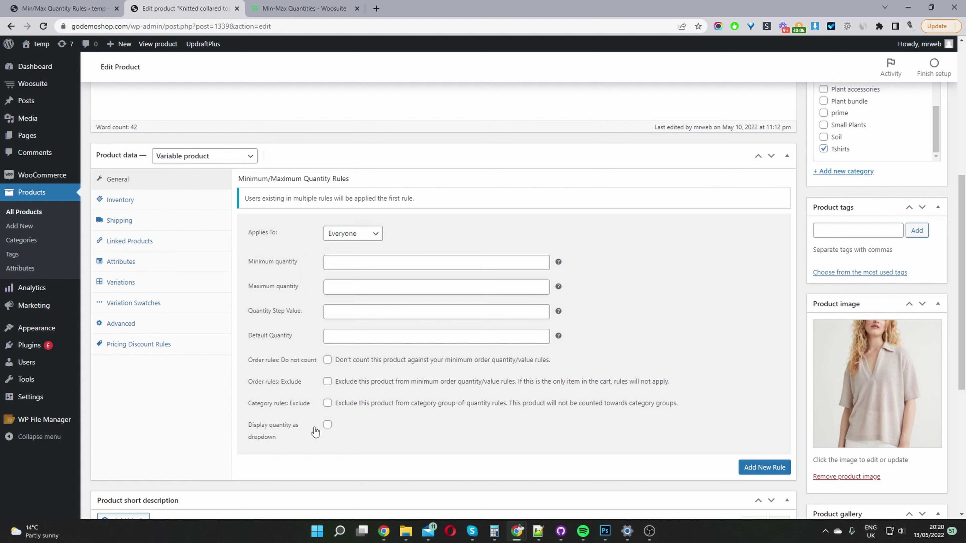
left_click(327, 425)
Review the global Min/Max Quantity Rules for comparison and return to the product's edit page
left_click(41, 6)
scroll(394, 431, "down", 5)
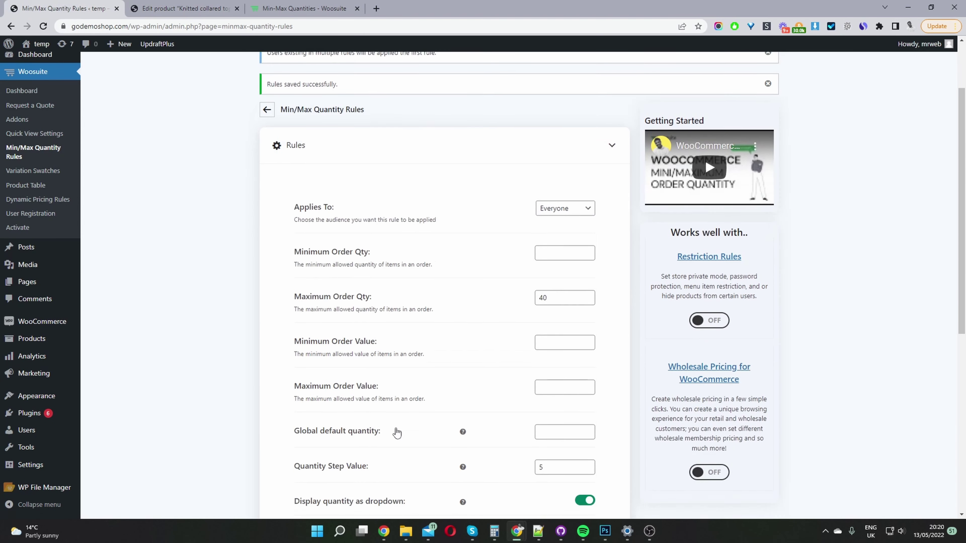
left_click(212, 6)
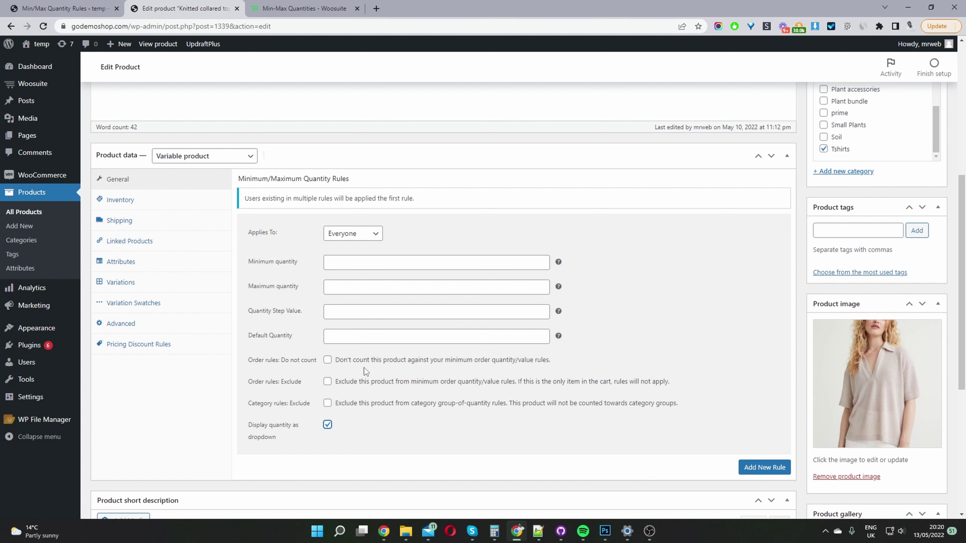
Set the product rule's Quantity Step Value to 2 with Default Quantity left empty, and update the Knitted collared top
left_click(356, 336)
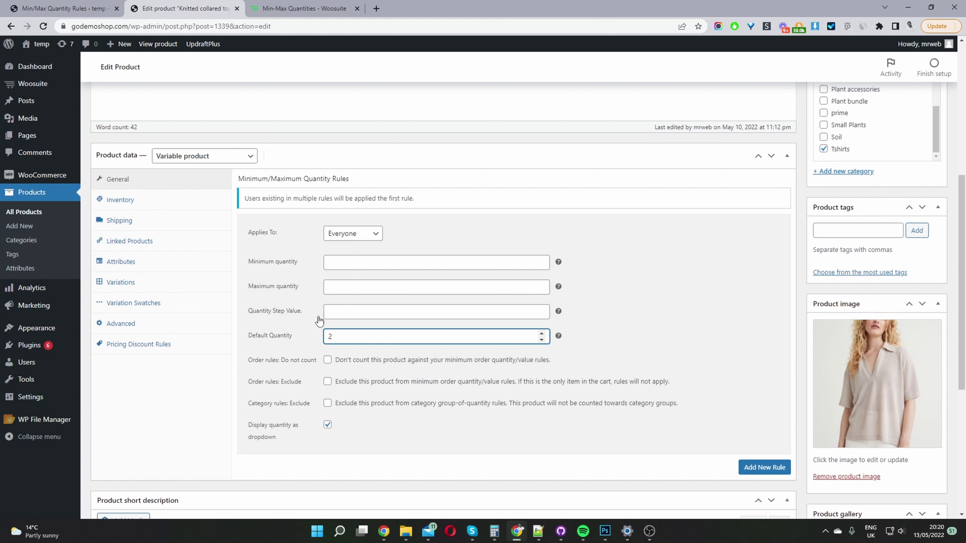
left_click(342, 316)
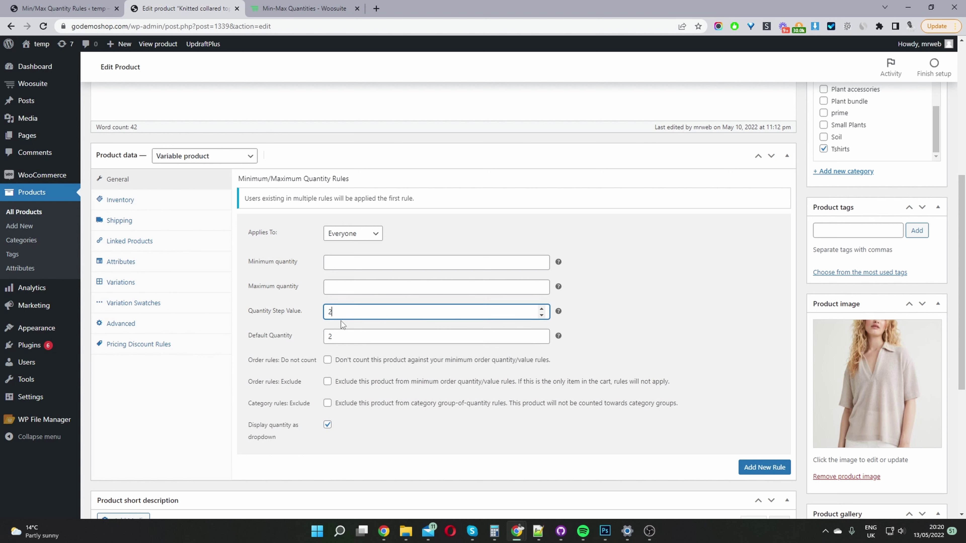
key("Tab")
key("BackSpace")
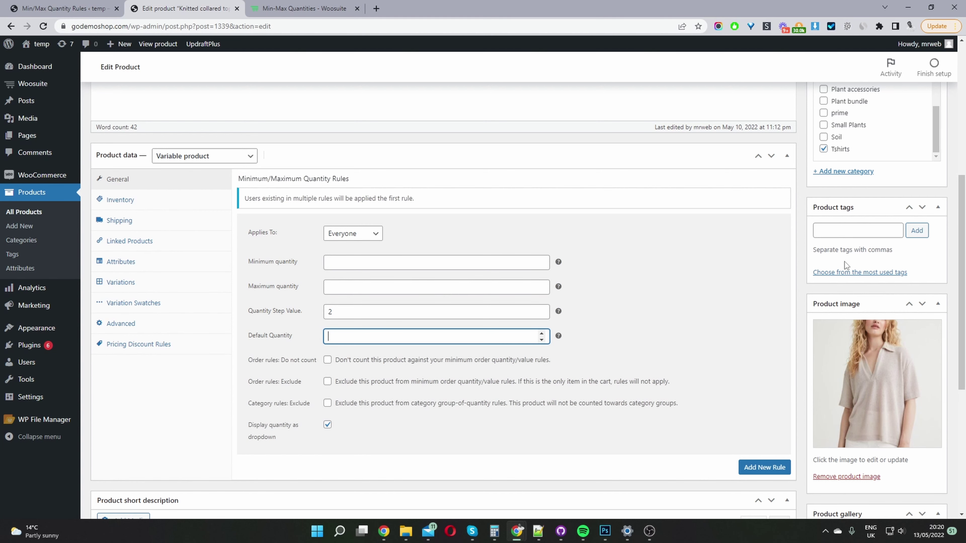
scroll(851, 255, "up", 7)
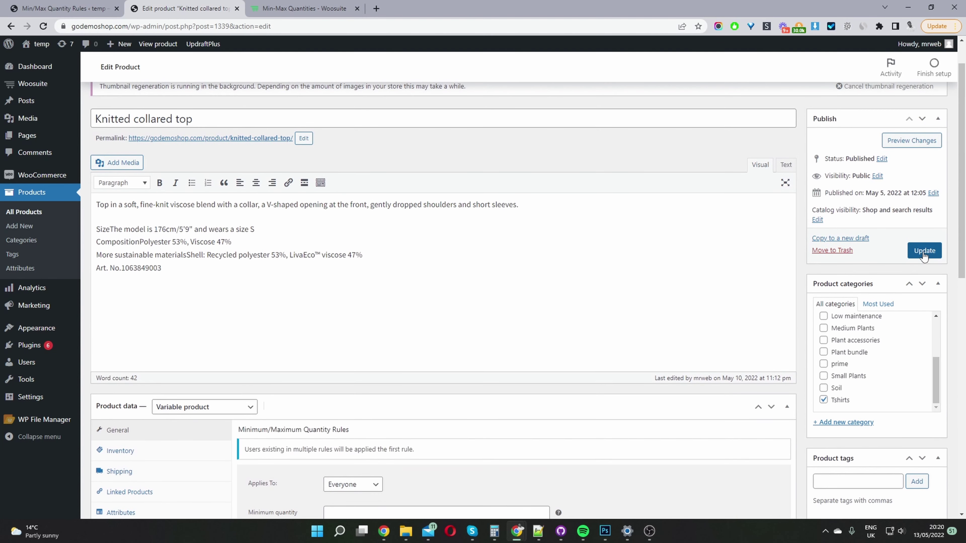
left_click(924, 251)
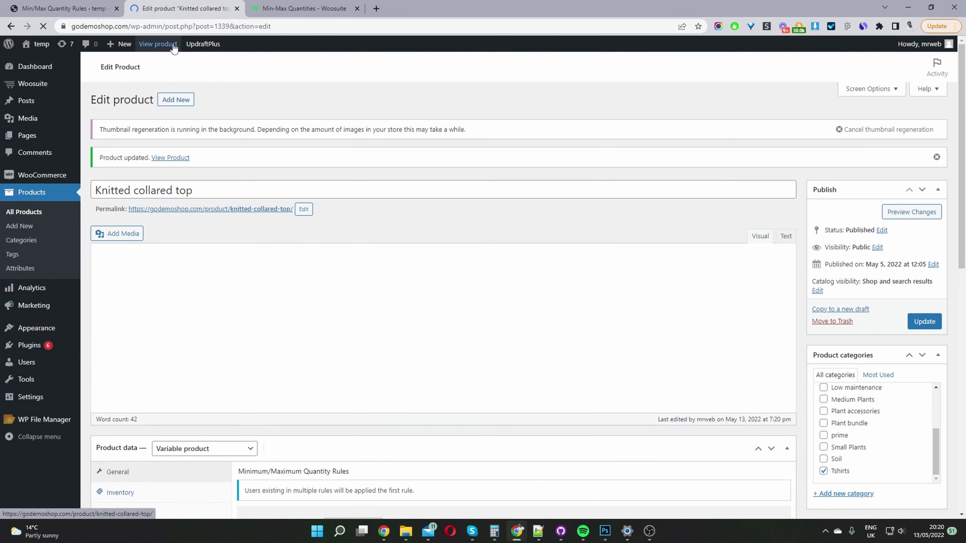
Open the Knitted collared top's store page in a separate tab and check the choices in its quantity dropdown
middle_click(154, 43)
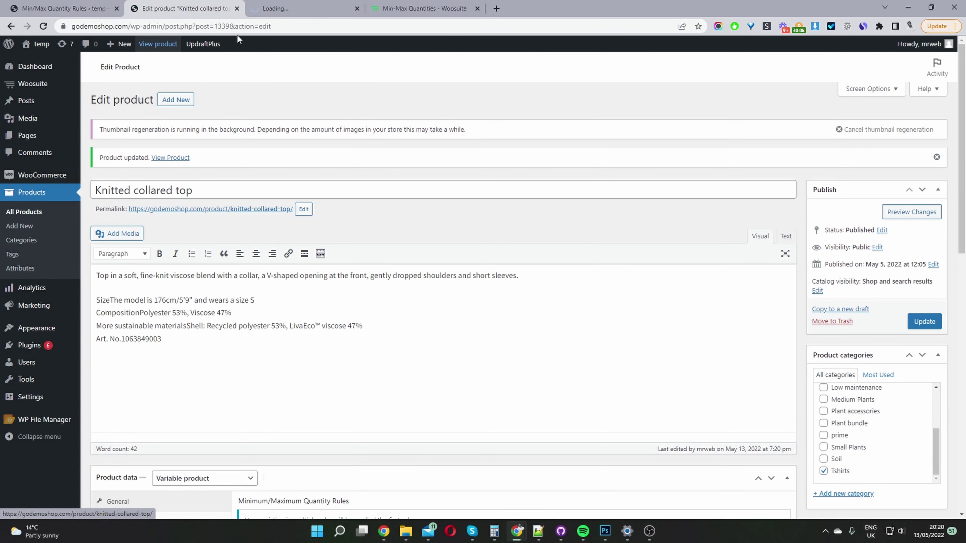
left_click(301, 8)
left_click(460, 414)
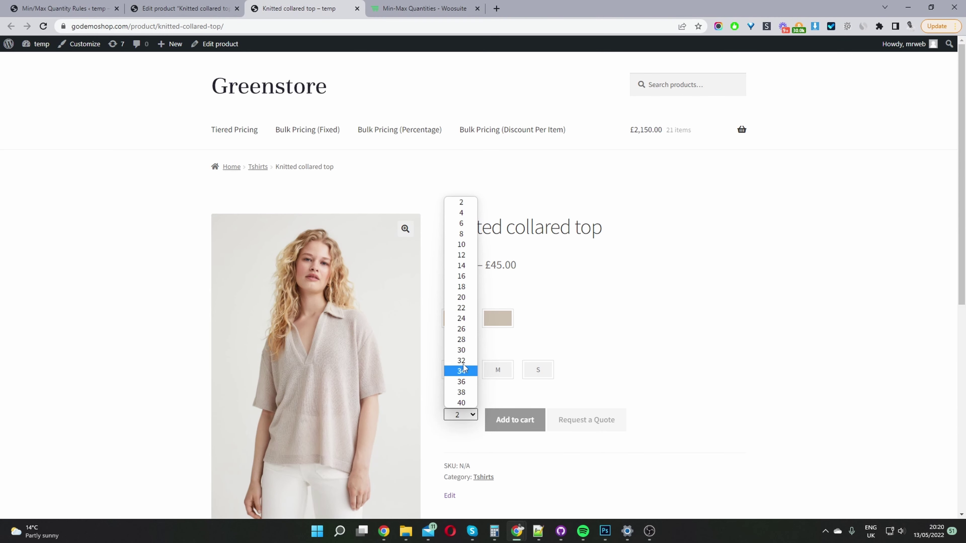
left_click(715, 314)
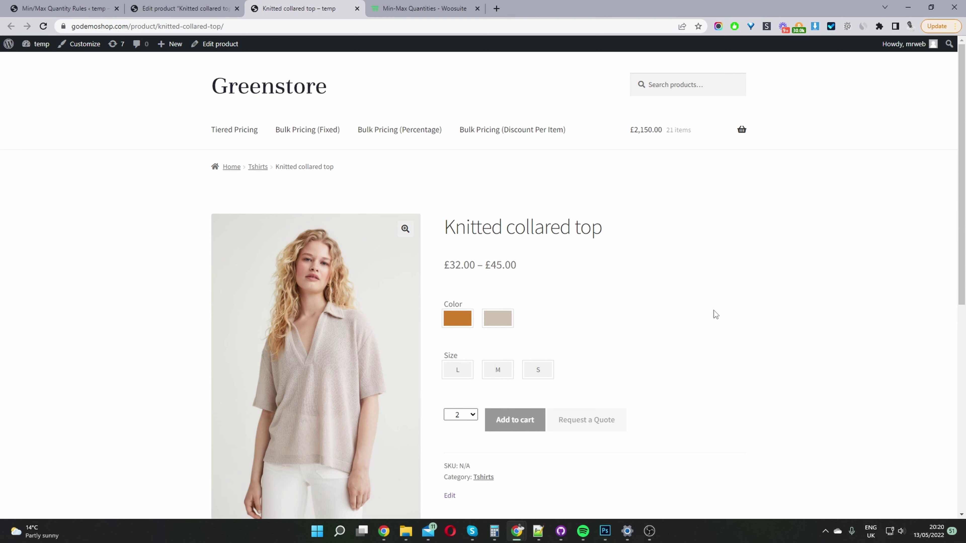